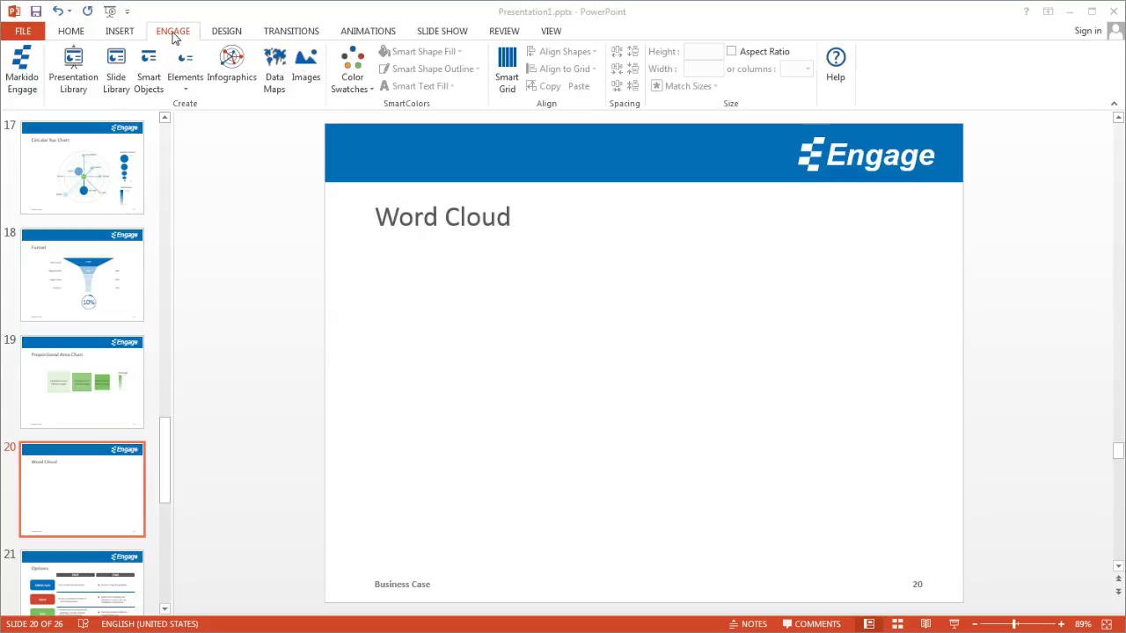
# Step: Insert the Word Cloud infographic from the Engage infographics gallery onto slide 20
pyautogui.click(233, 69)
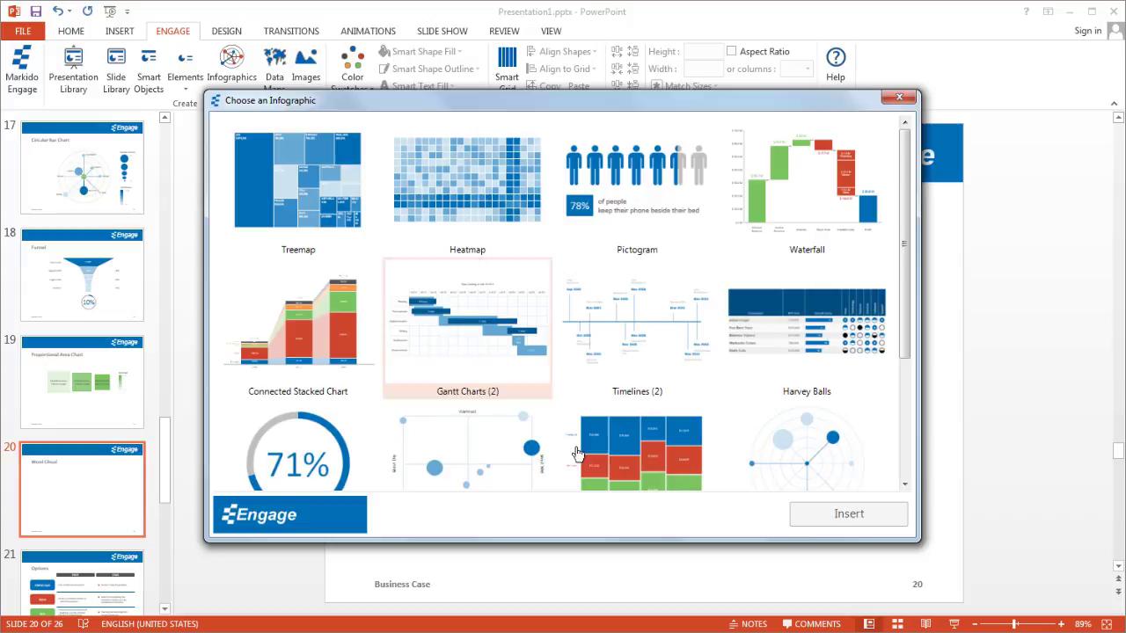
pyautogui.moveTo(908, 209); pyautogui.dragTo(912, 325)
pyautogui.click(689, 417)
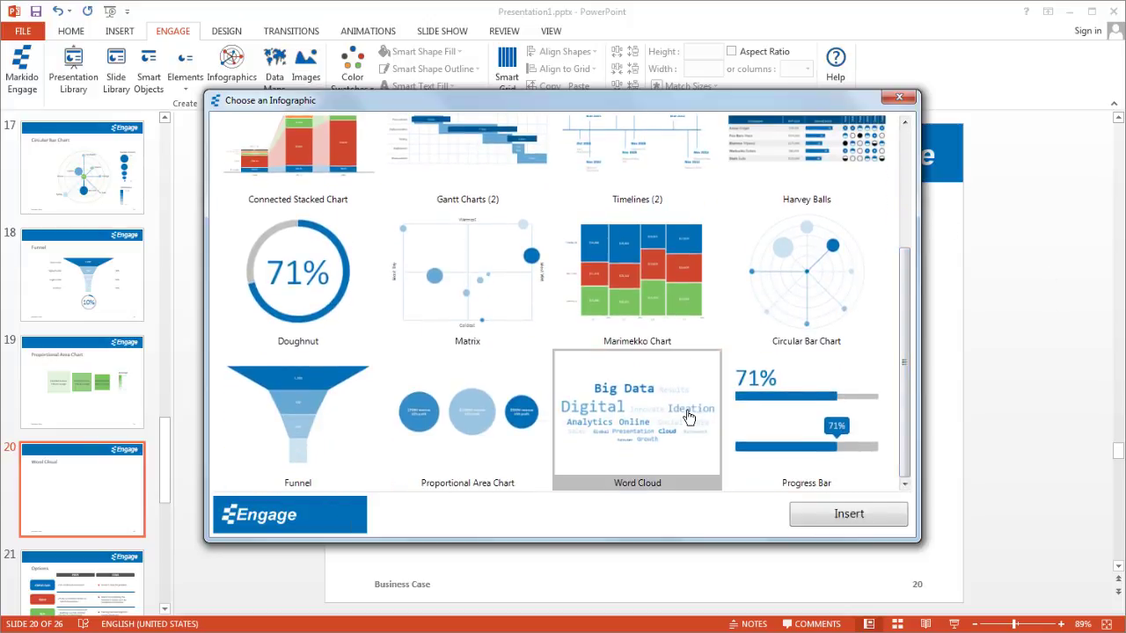
pyautogui.click(841, 521)
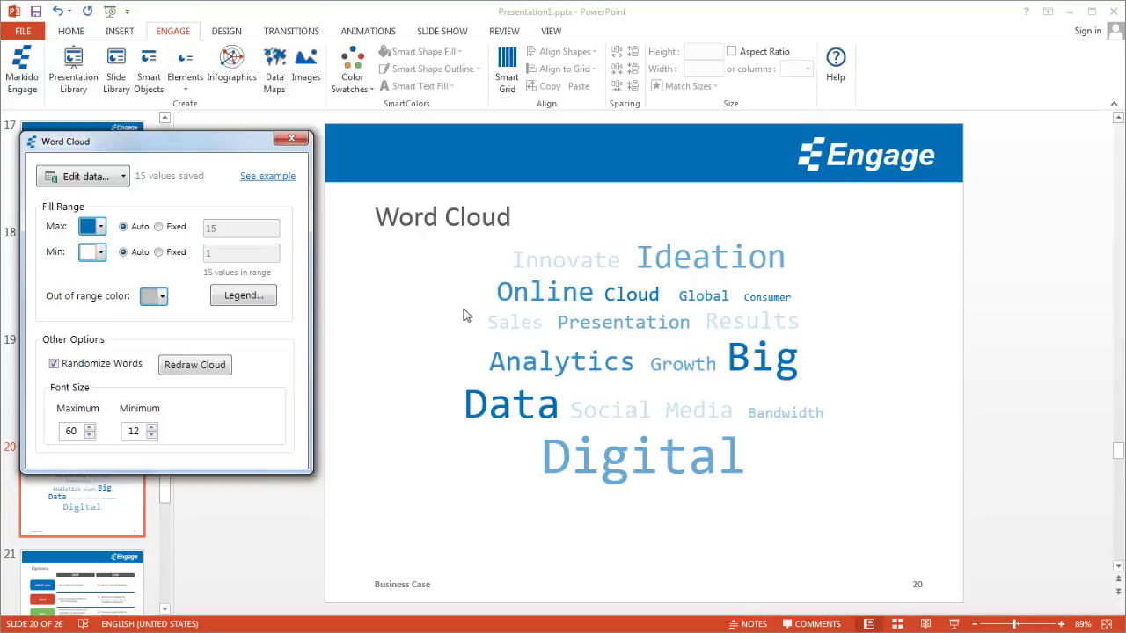
# Step: Open the word cloud's Excel data sheet and bring its window fully on screen
pyautogui.click(87, 180)
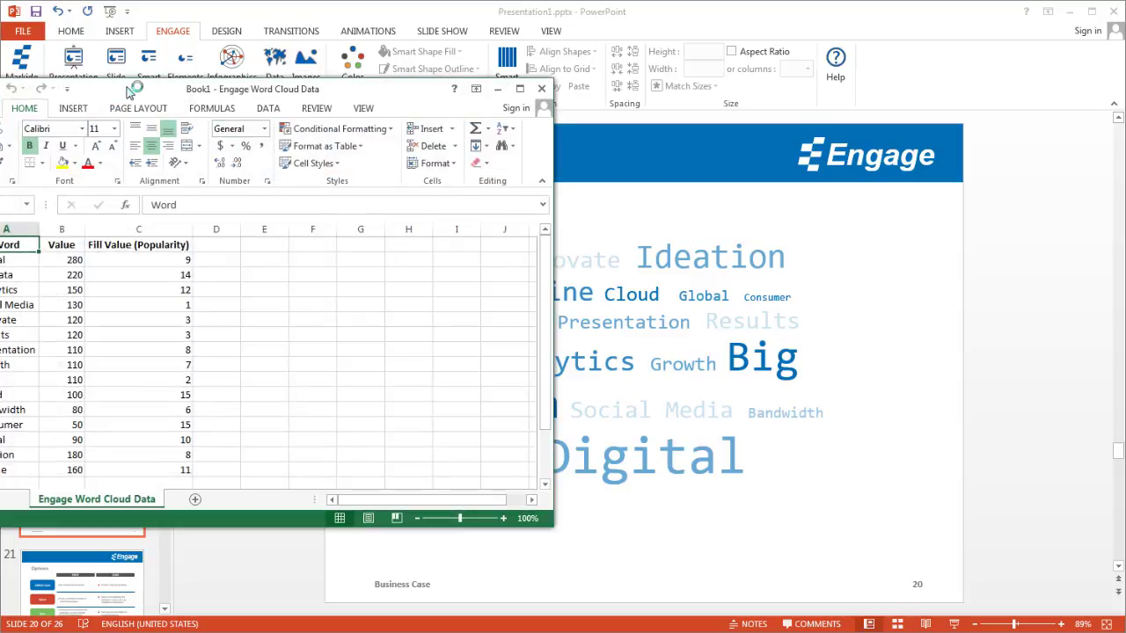
pyautogui.moveTo(124, 87); pyautogui.dragTo(230, 116)
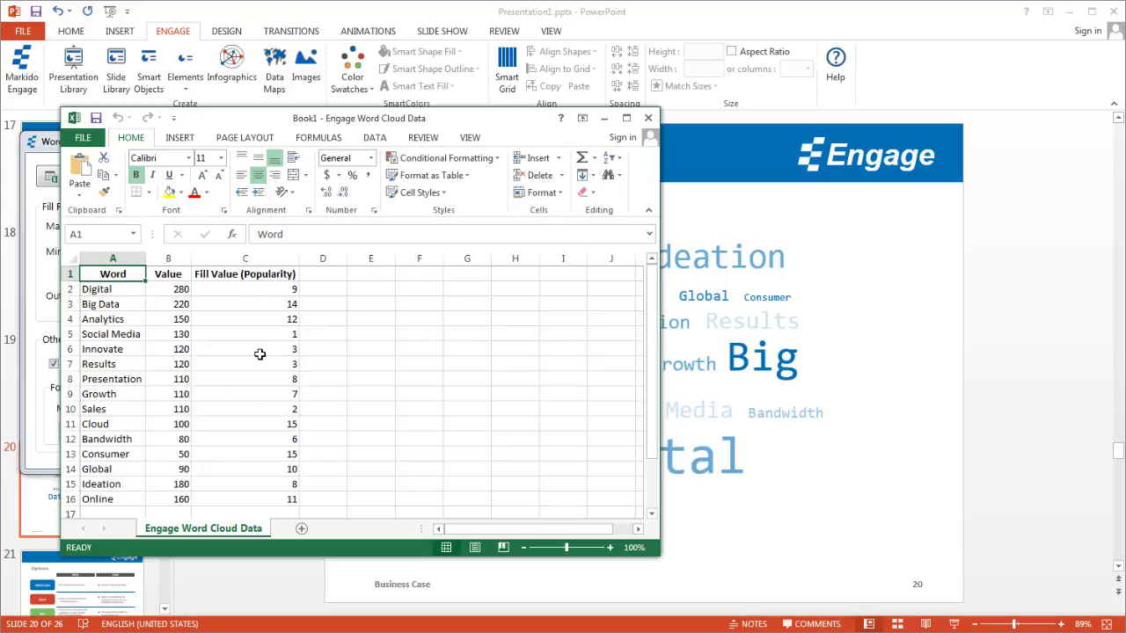
# Step: Rename the first word in A2 from 'Digital' to 'Digital World'
pyautogui.scroll(-4, 146, 444)
pyautogui.scroll(3, 114, 396)
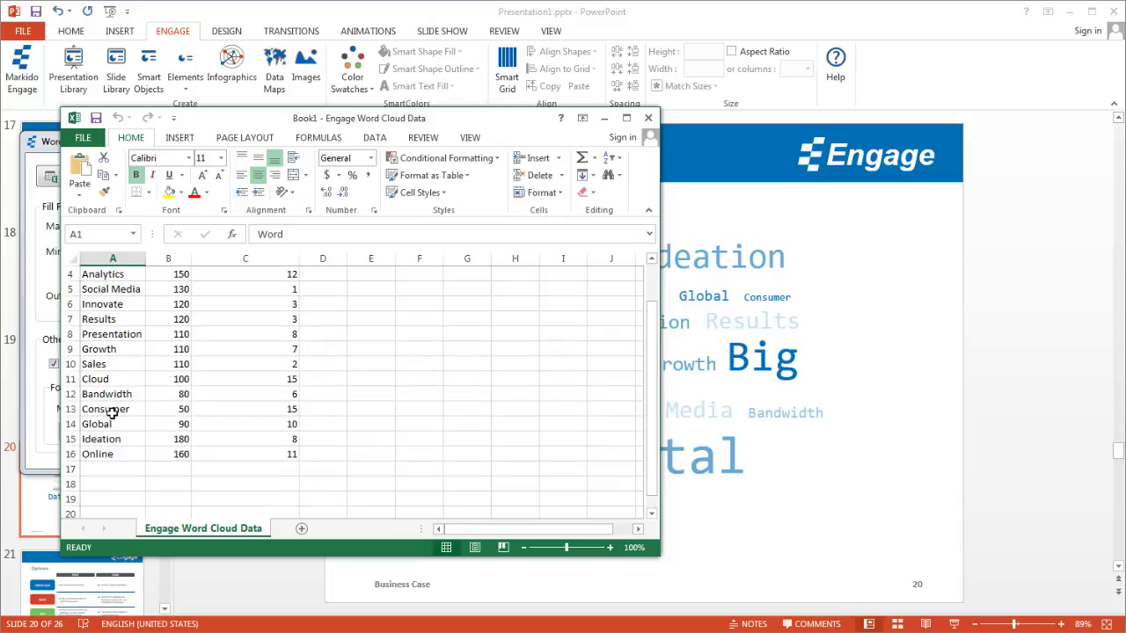
pyautogui.scroll(1, 112, 413)
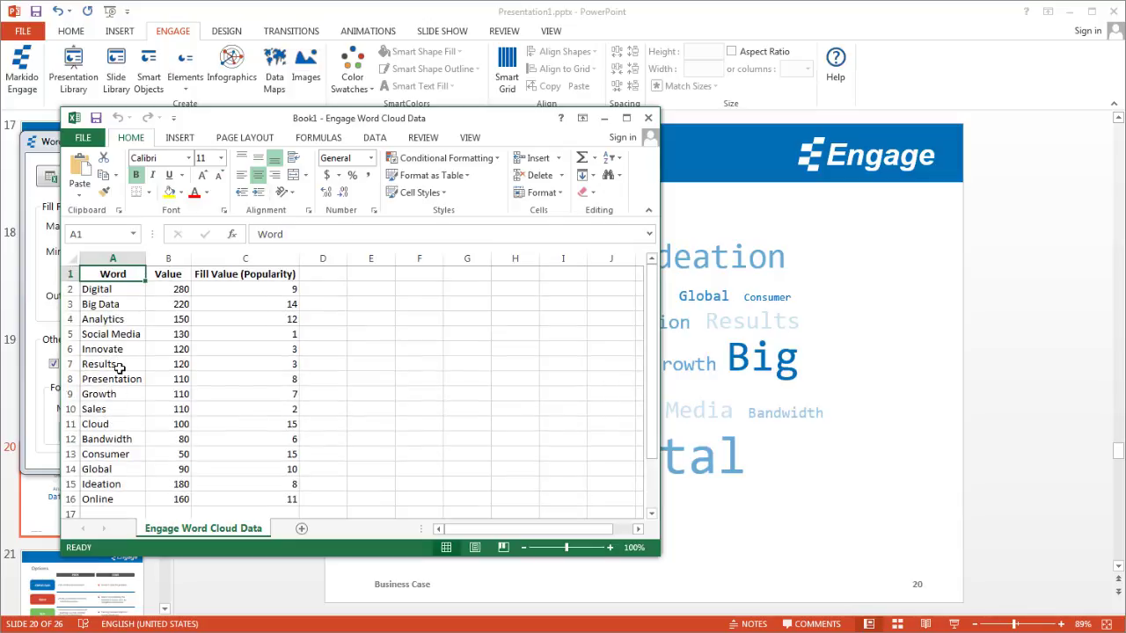
pyautogui.click(129, 288)
pyautogui.click(299, 234)
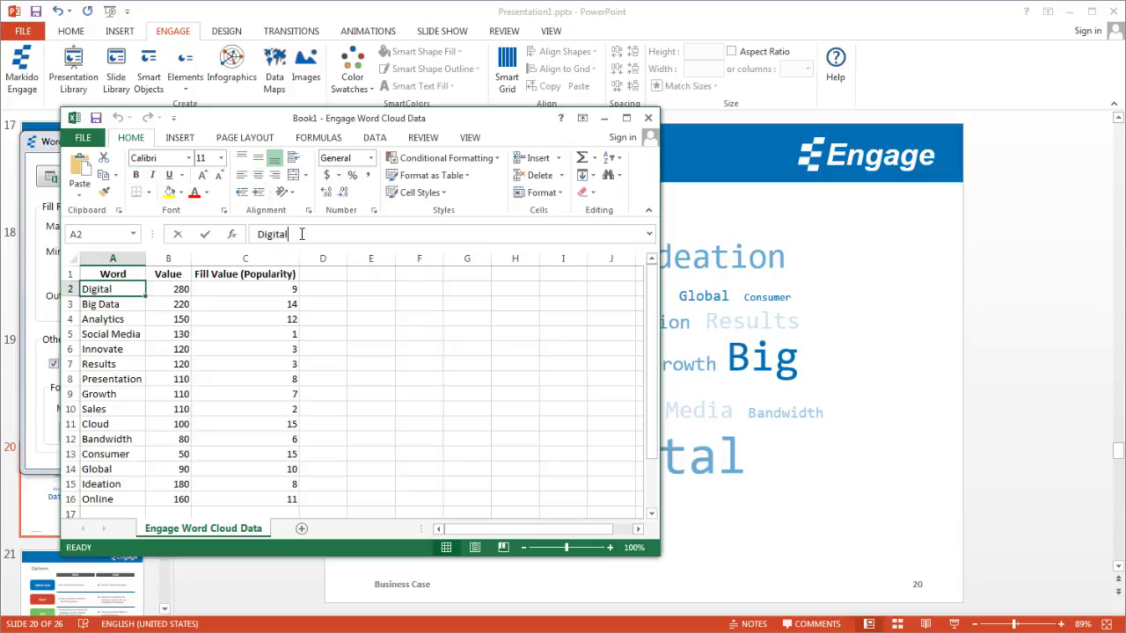
pyautogui.write('W')
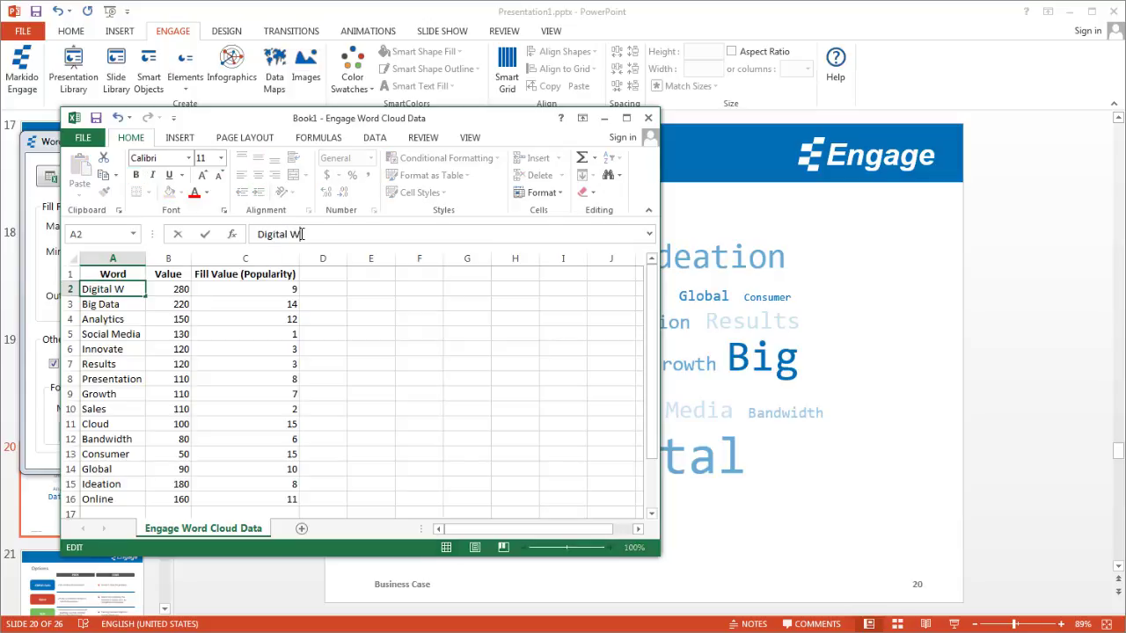
pyautogui.write('orld')
pyautogui.press('Return')
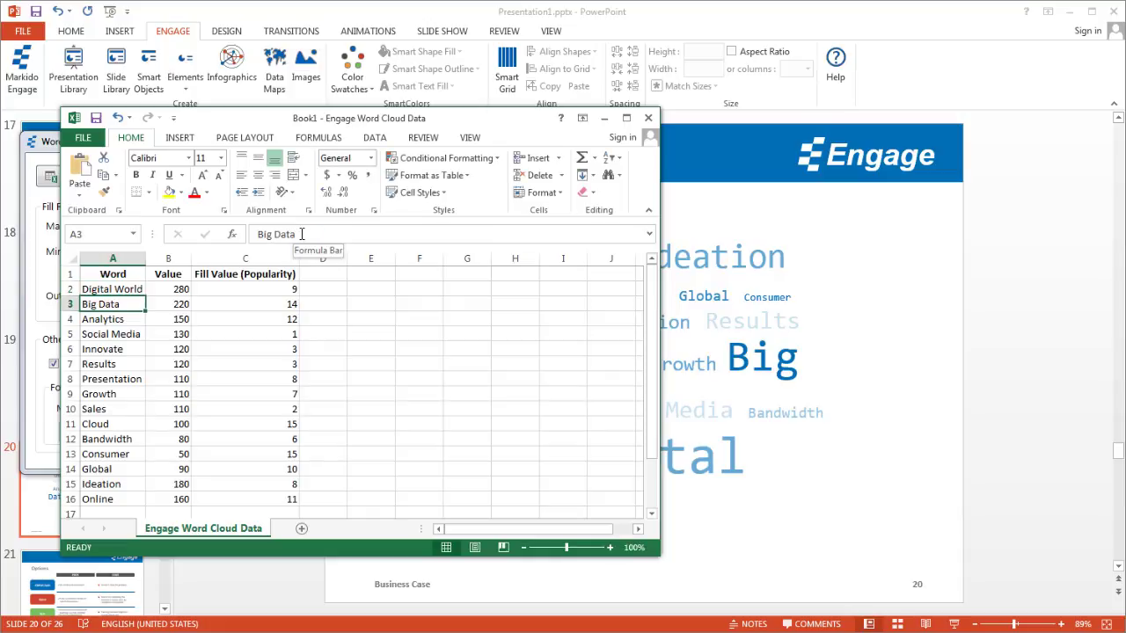
# Step: Give Digital World a Value of 300 and a Fill Value (Popularity) of 15
pyautogui.press('Up')
pyautogui.press('Right')
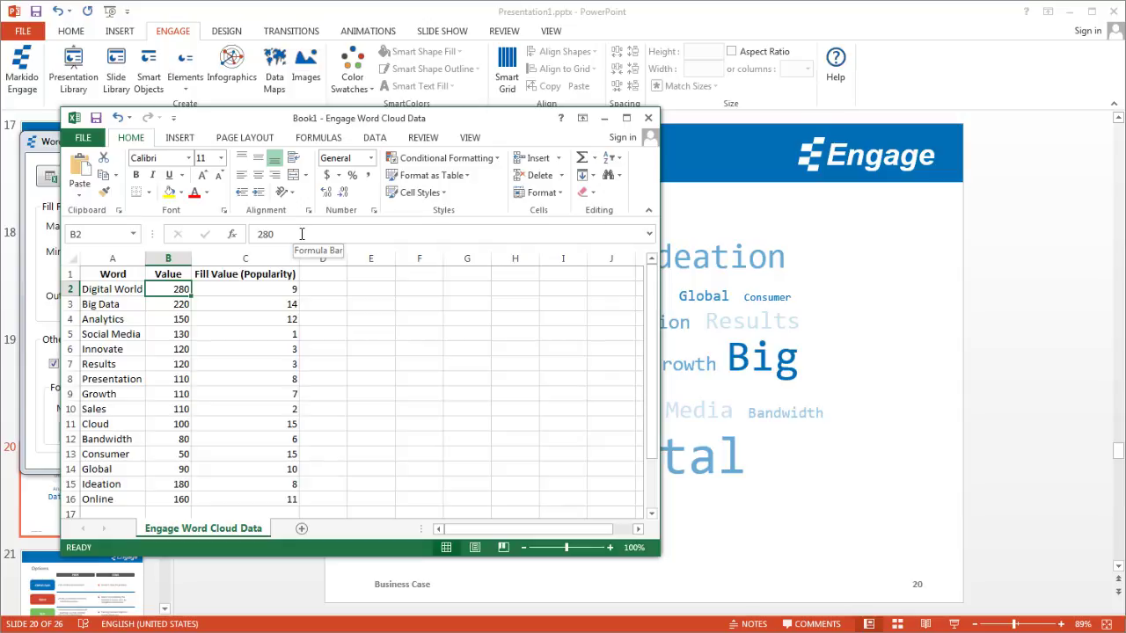
pyautogui.write('300')
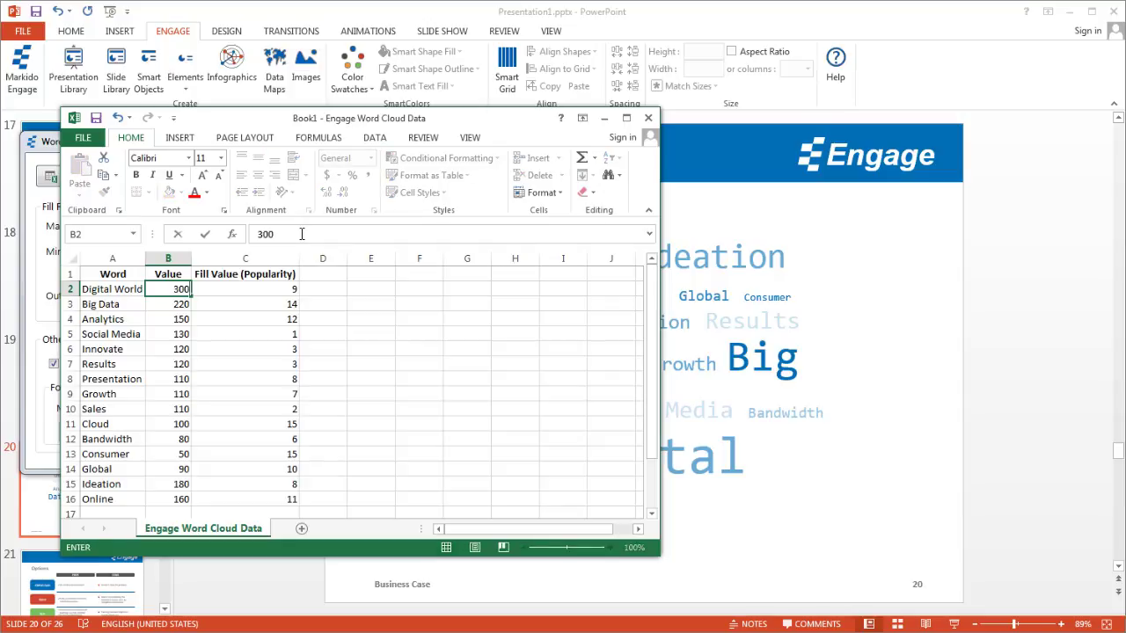
pyautogui.press('Return')
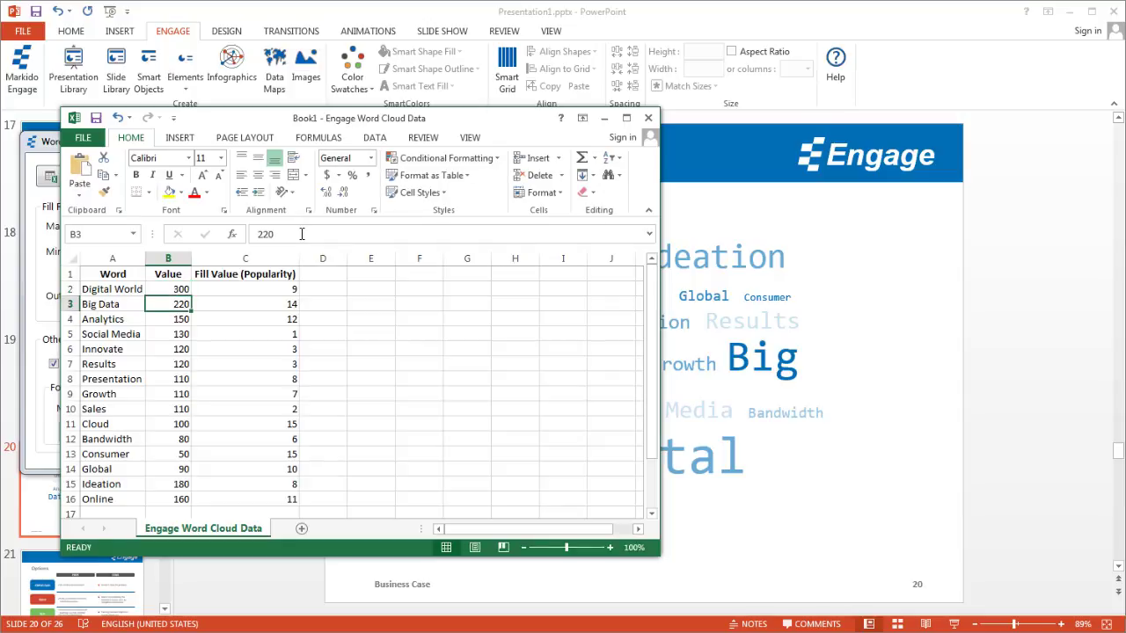
pyautogui.click(250, 288)
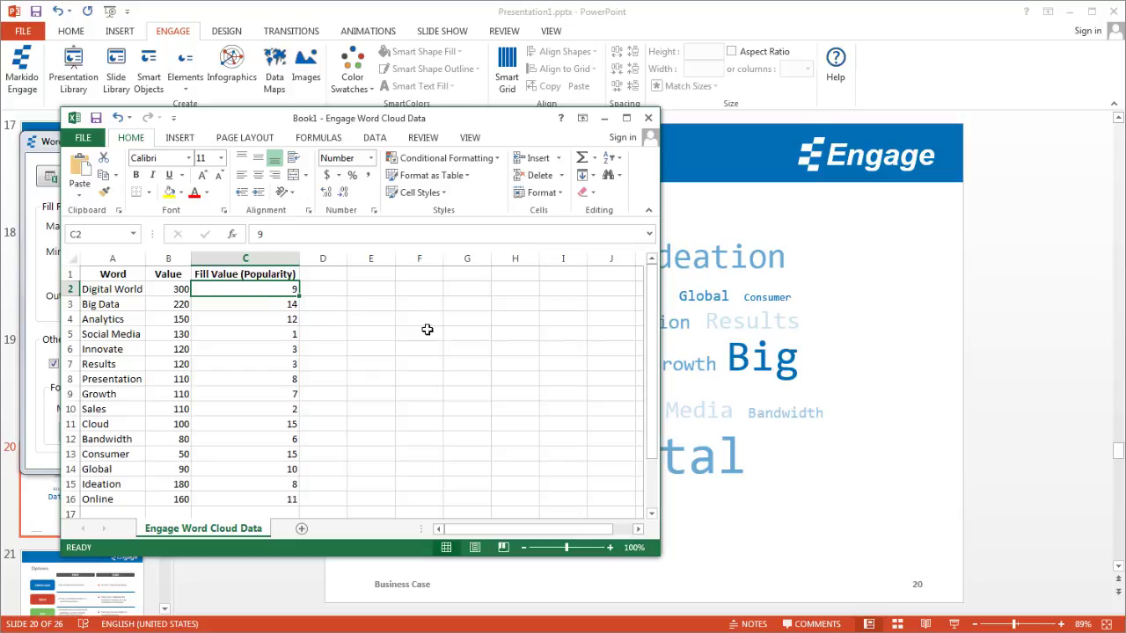
pyautogui.write('15')
pyautogui.press('Return')
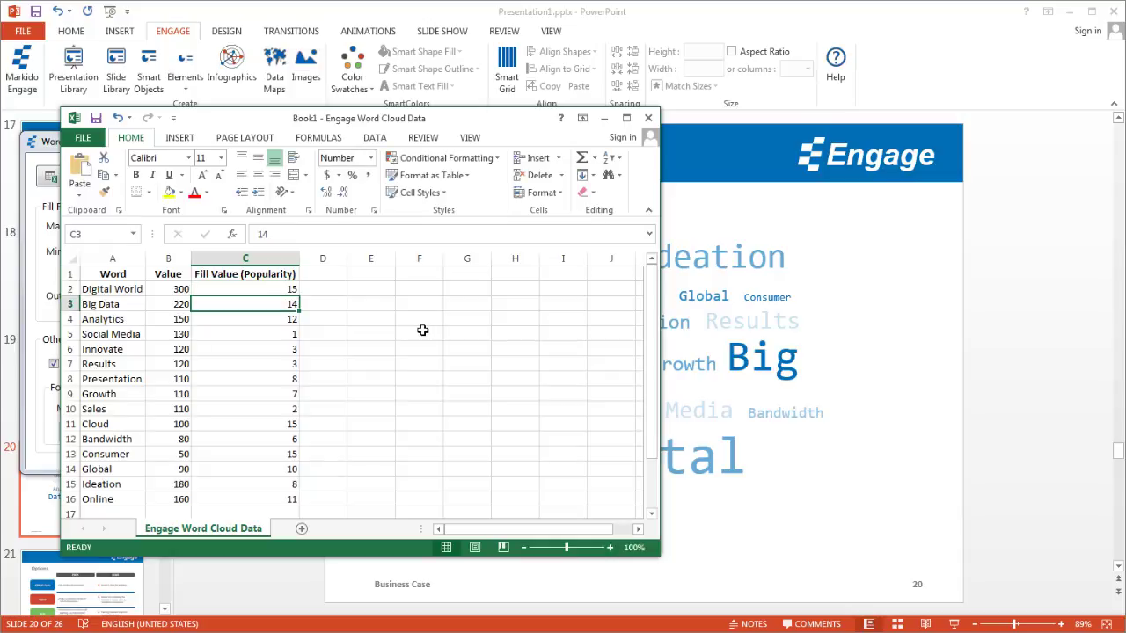
# Step: Close the Excel data sheet so the cloud redraws with Digital World largest
pyautogui.click(649, 119)
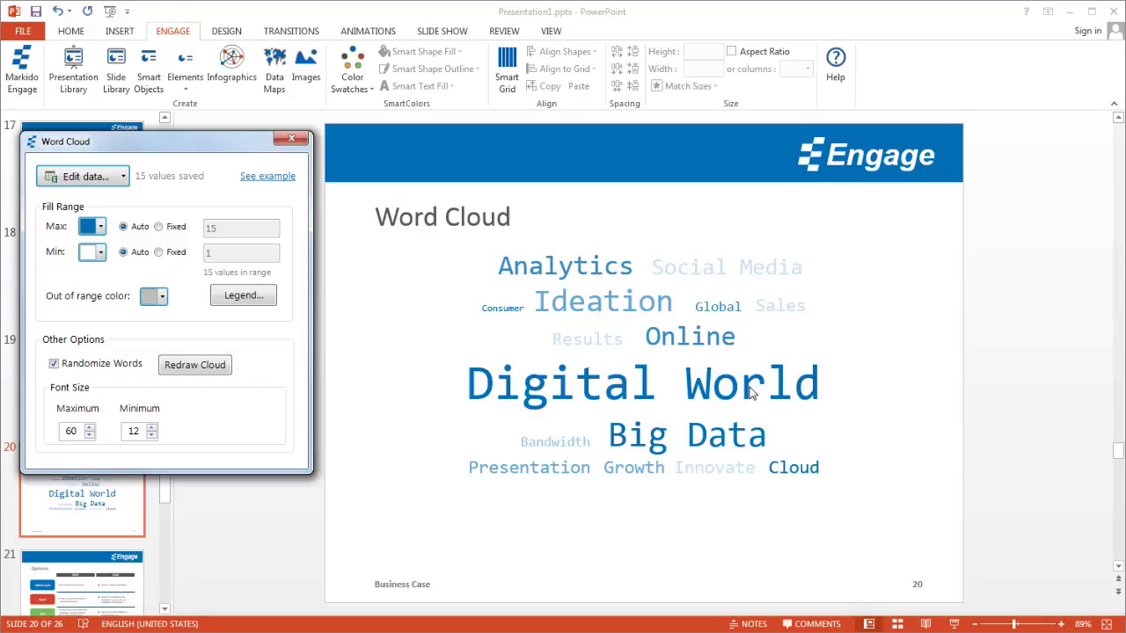
# Step: Set the Fill Range maximum colour to blue and the minimum to orange
pyautogui.click(101, 228)
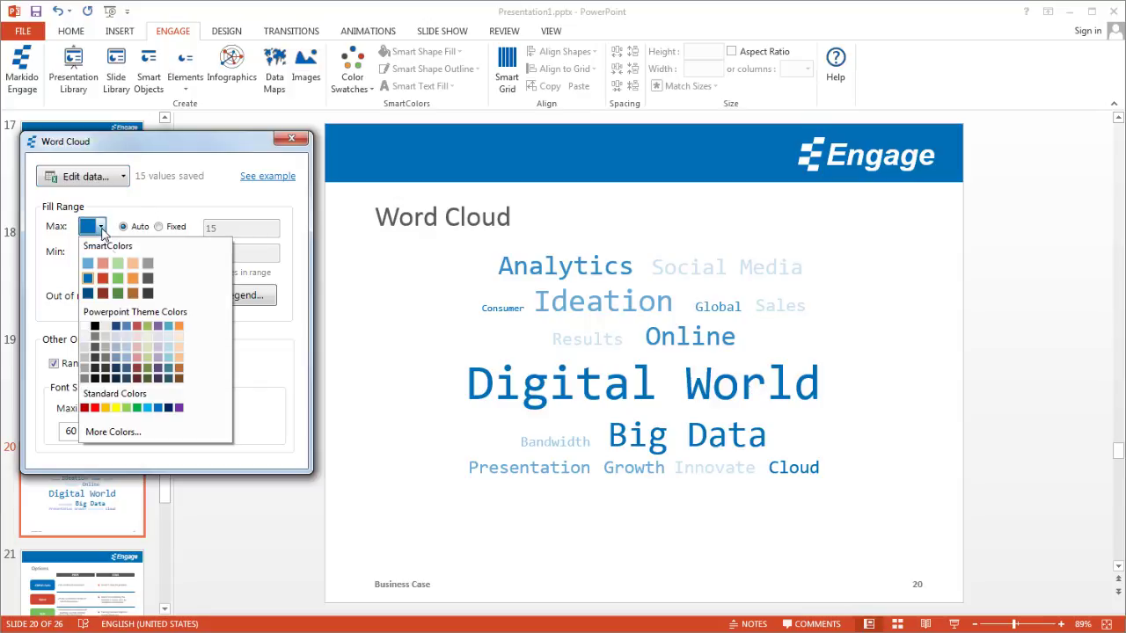
pyautogui.click(119, 279)
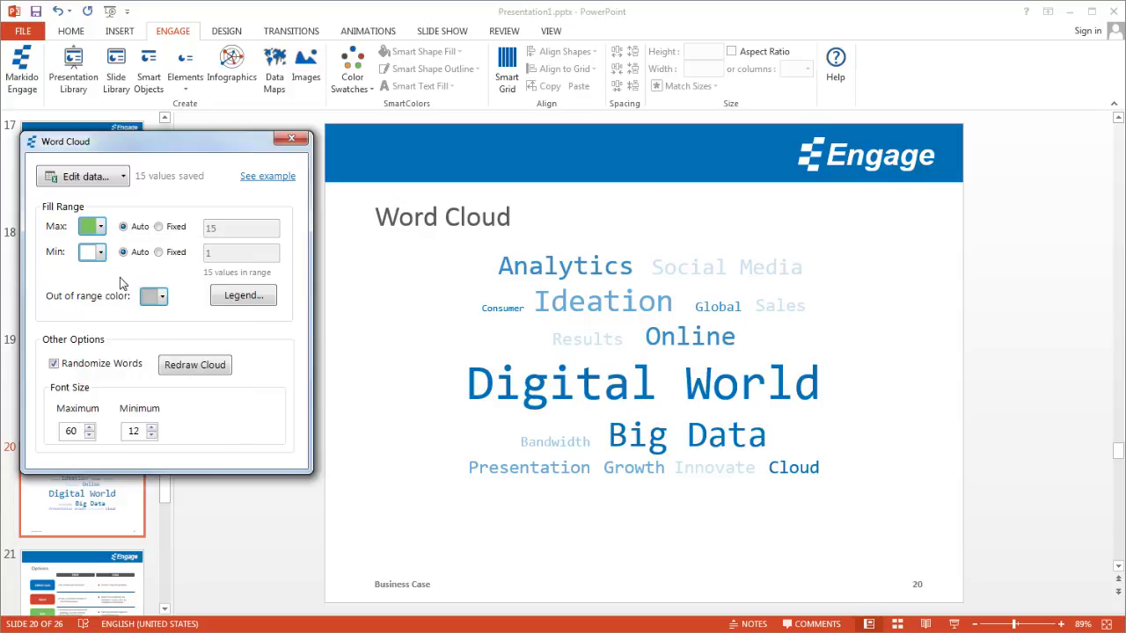
pyautogui.click(98, 227)
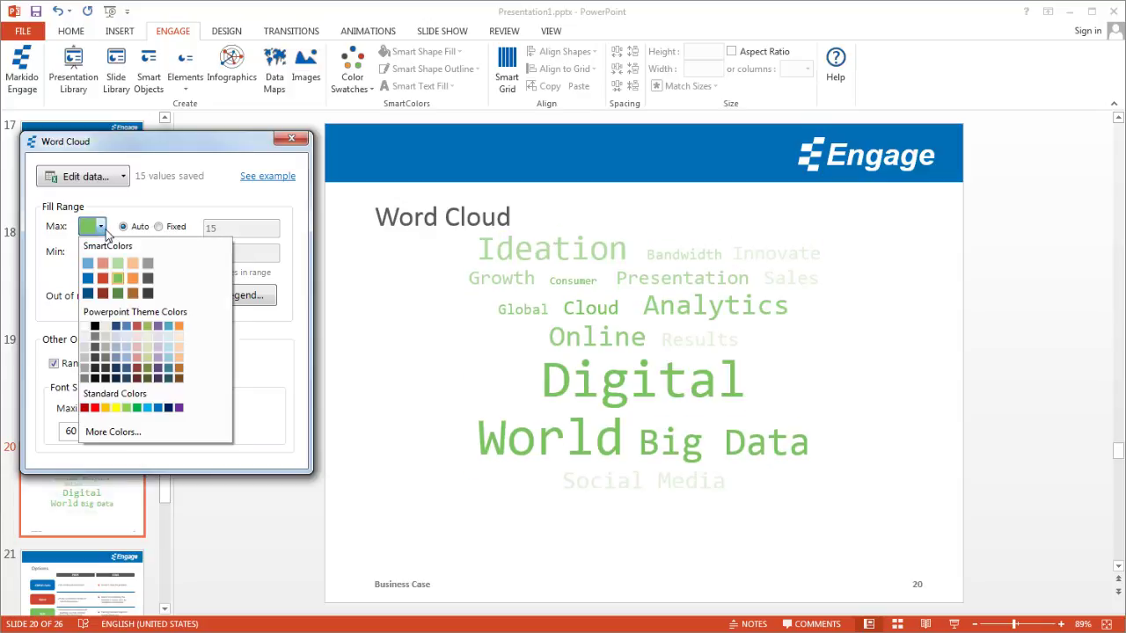
pyautogui.click(90, 279)
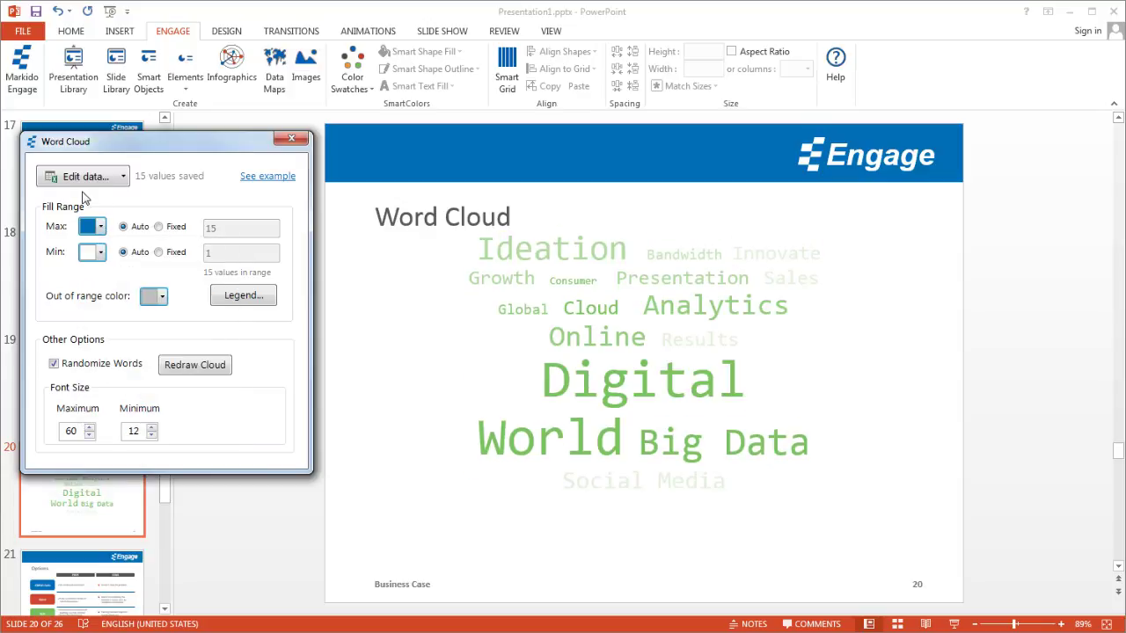
pyautogui.click(100, 254)
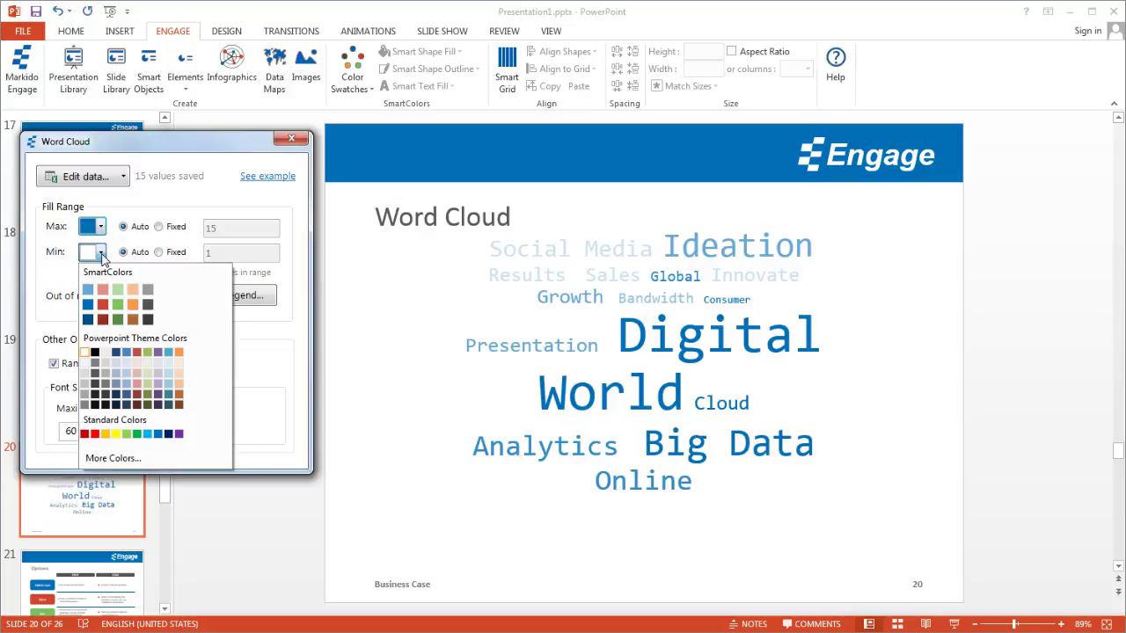
pyautogui.click(131, 305)
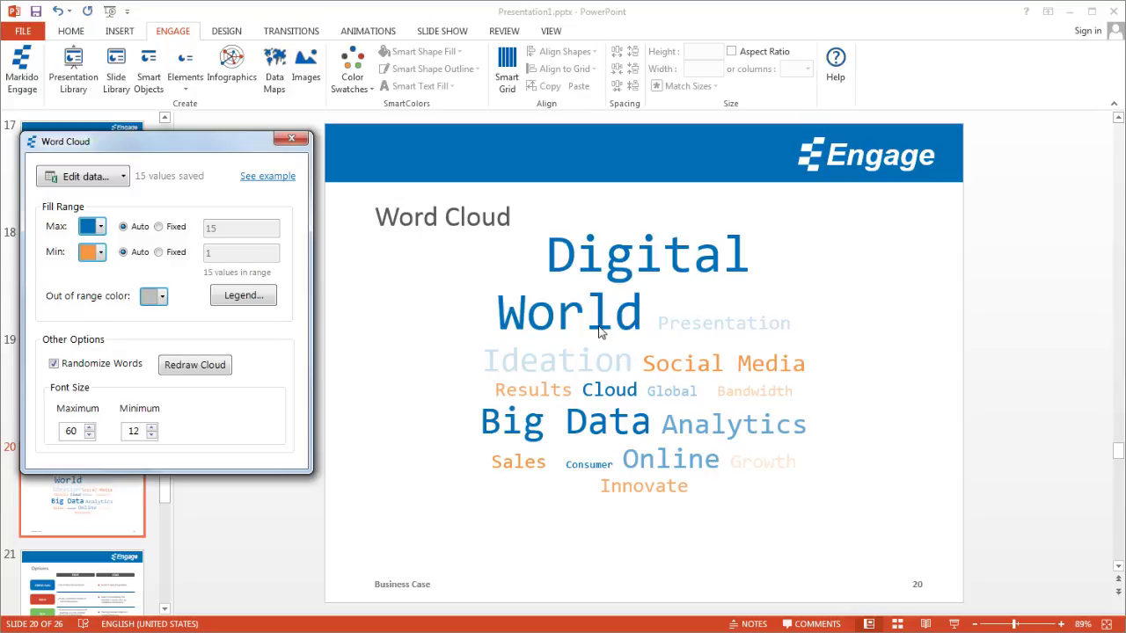
# Step: Retitle the colour range legend from Popularity to 'Cost of Keyword'
pyautogui.click(264, 299)
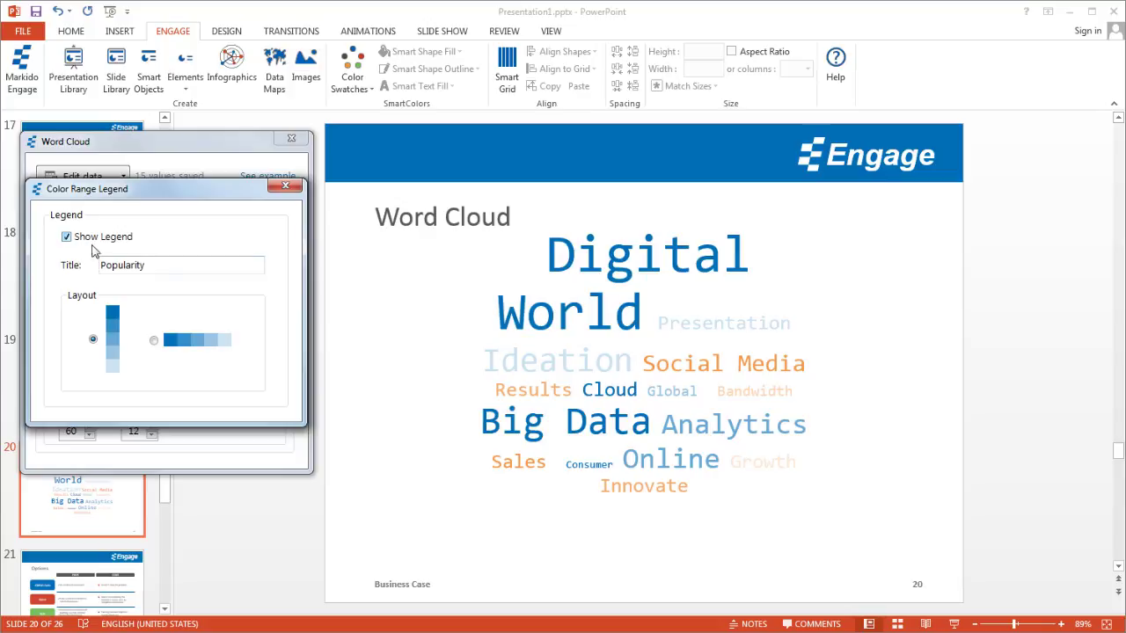
pyautogui.moveTo(175, 269); pyautogui.dragTo(72, 260)
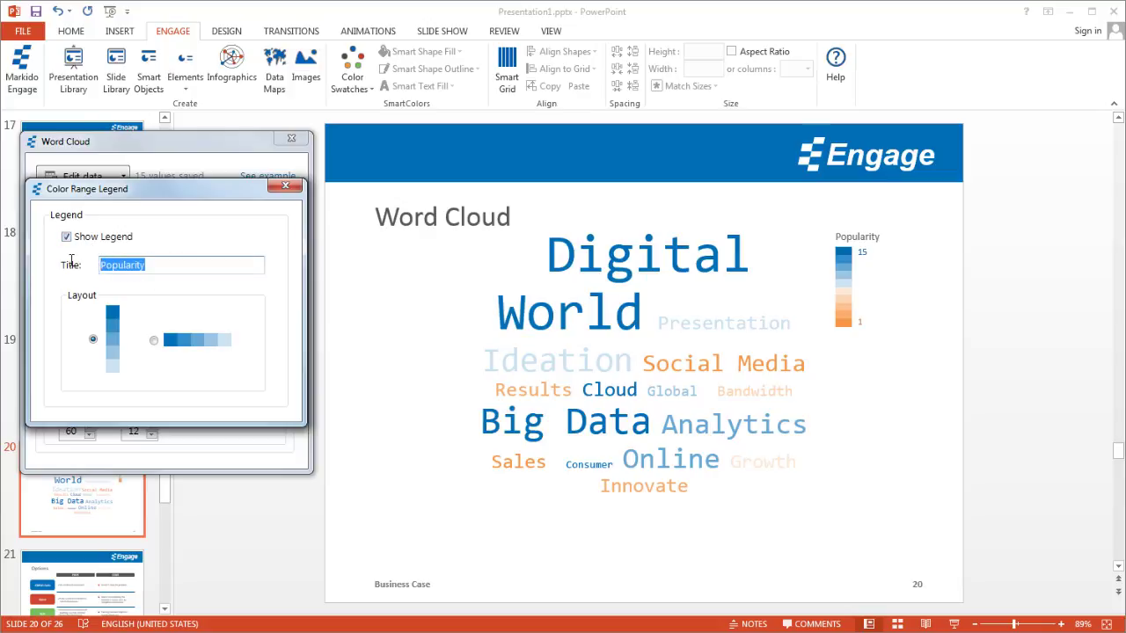
pyautogui.write('Cost of Keyword')
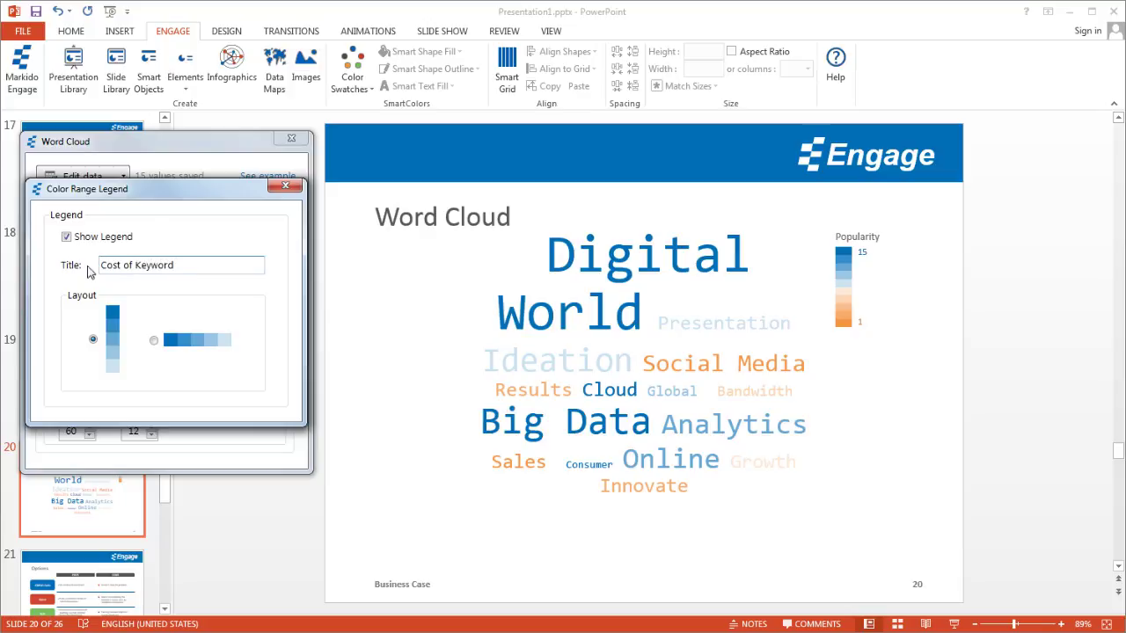
# Step: Close the Color Range Legend settings to return to the Word Cloud options
pyautogui.click(284, 189)
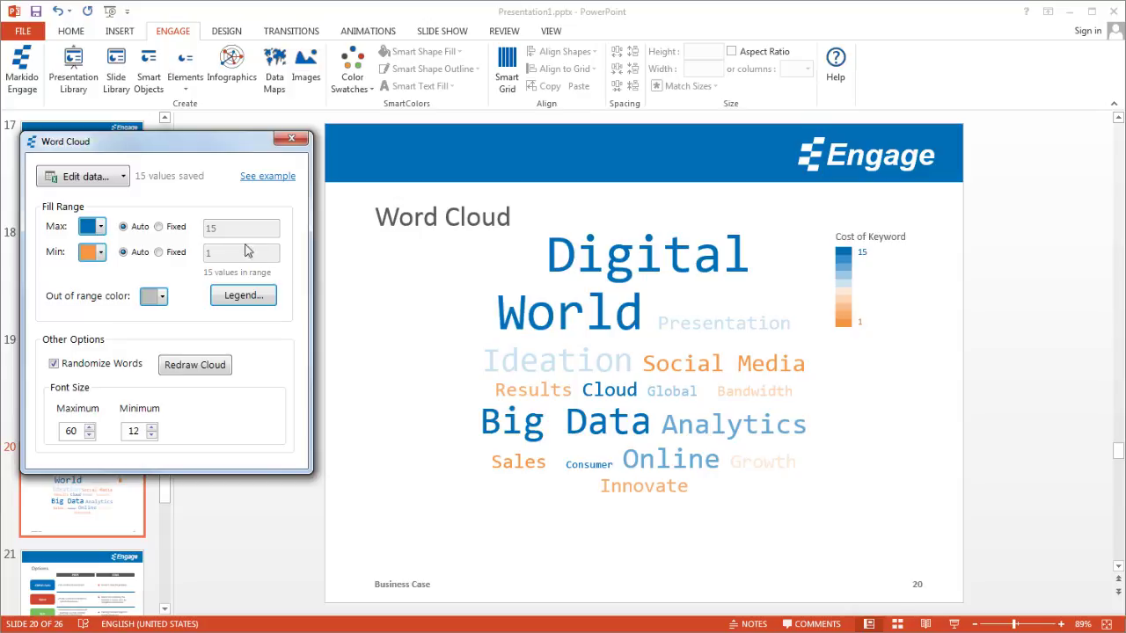
# Step: Format the Fill Value figures in C2:C16 as whole-dollar Accounting amounts with no decimals
pyautogui.click(93, 179)
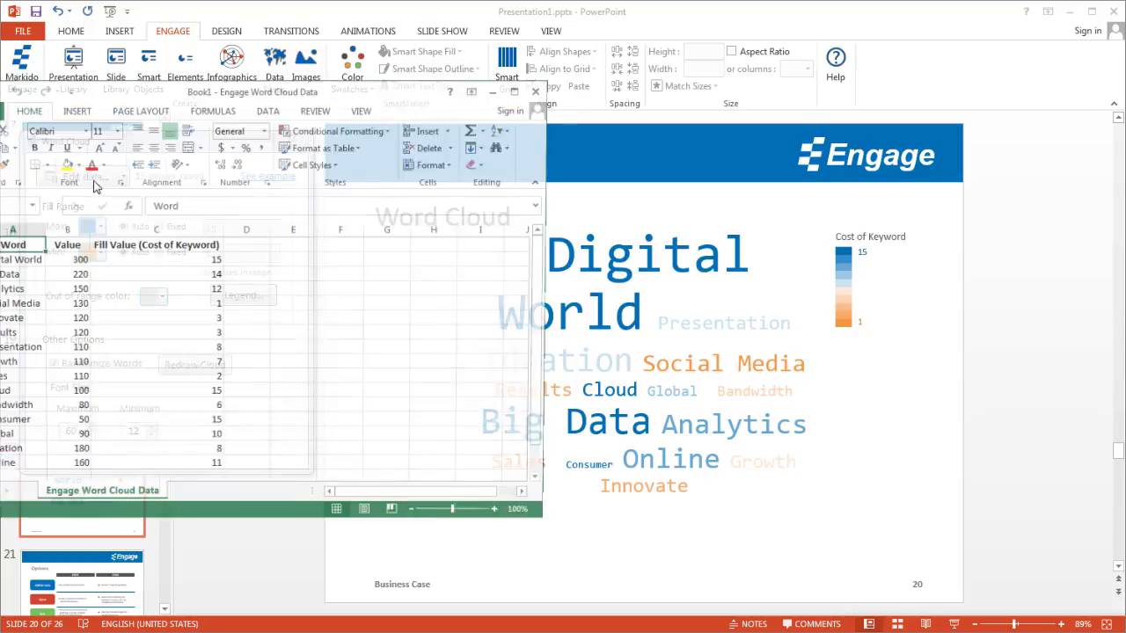
pyautogui.moveTo(176, 259); pyautogui.dragTo(181, 472)
pyautogui.click(219, 146)
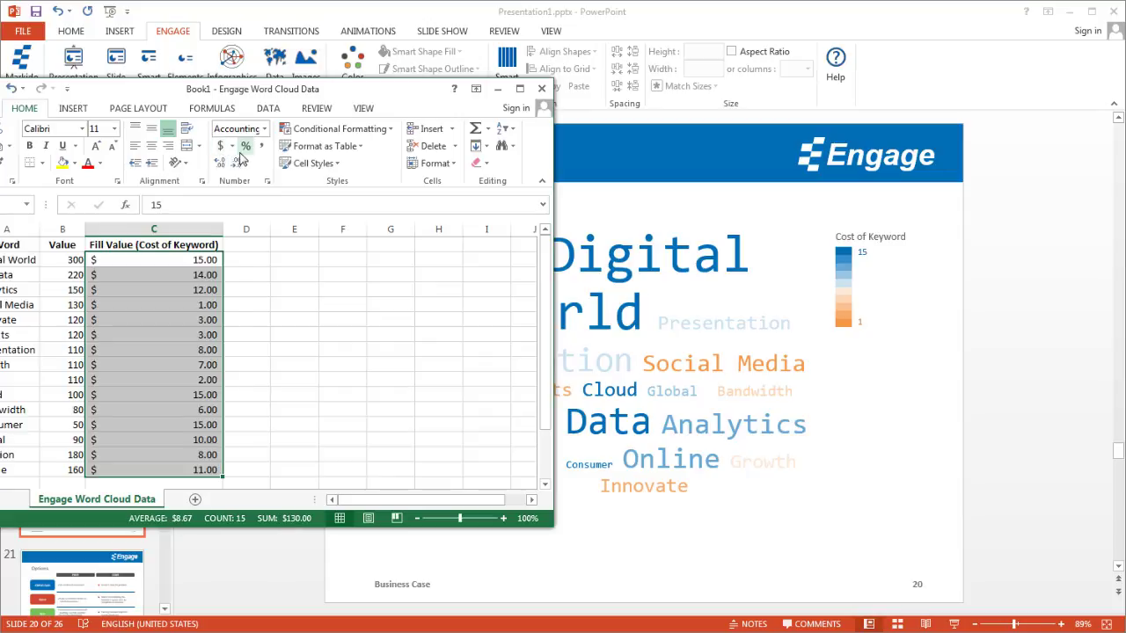
pyautogui.click(240, 162)
pyautogui.click(240, 163)
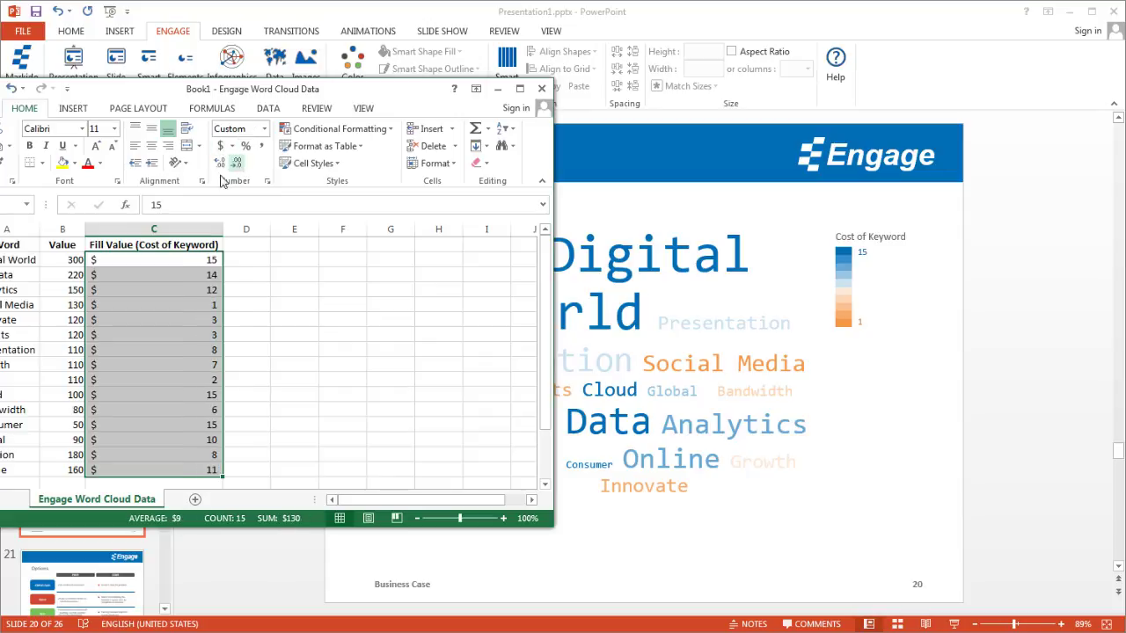
pyautogui.click(170, 289)
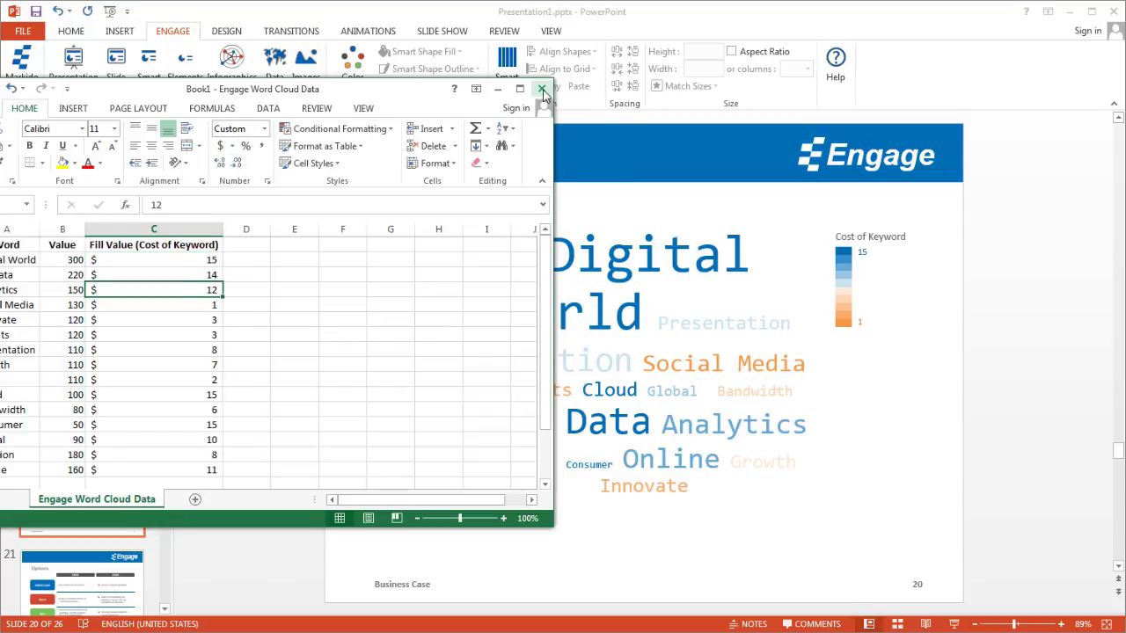
pyautogui.moveTo(231, 97); pyautogui.dragTo(334, 107)
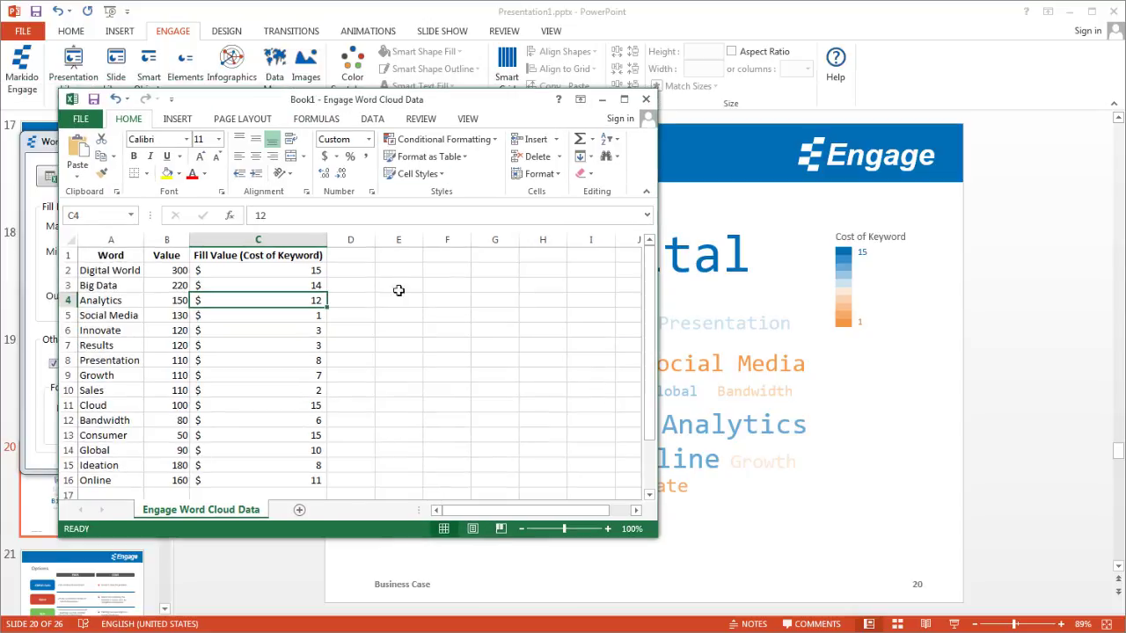
# Step: Apply the dollar data, toggle Randomize Words, and redraw the cloud into a new layout
pyautogui.click(645, 99)
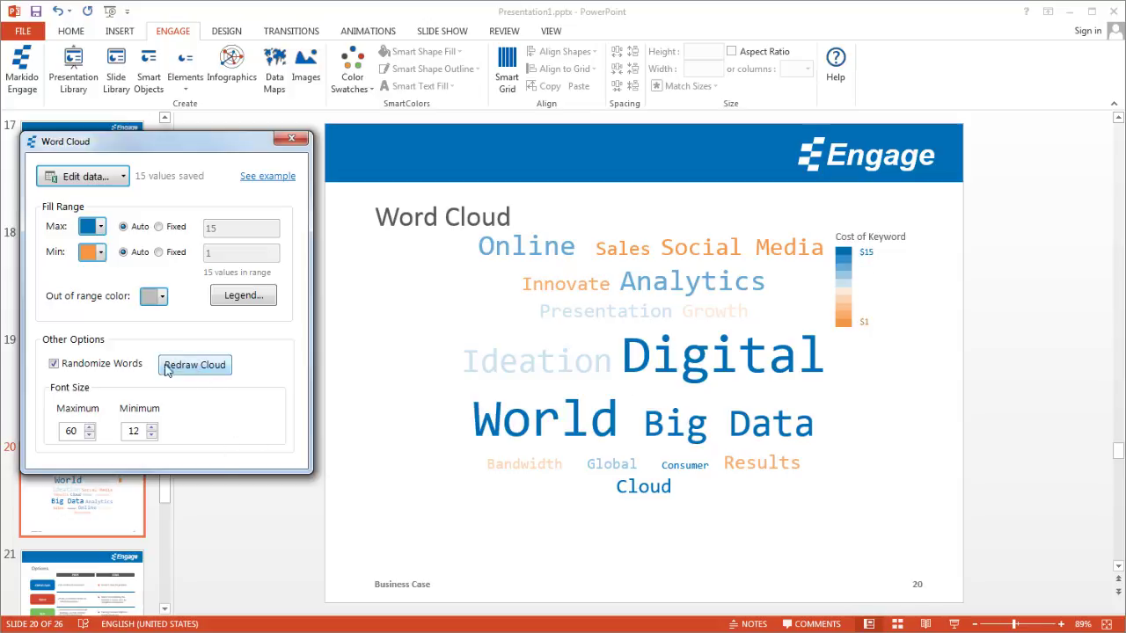
pyautogui.click(112, 371)
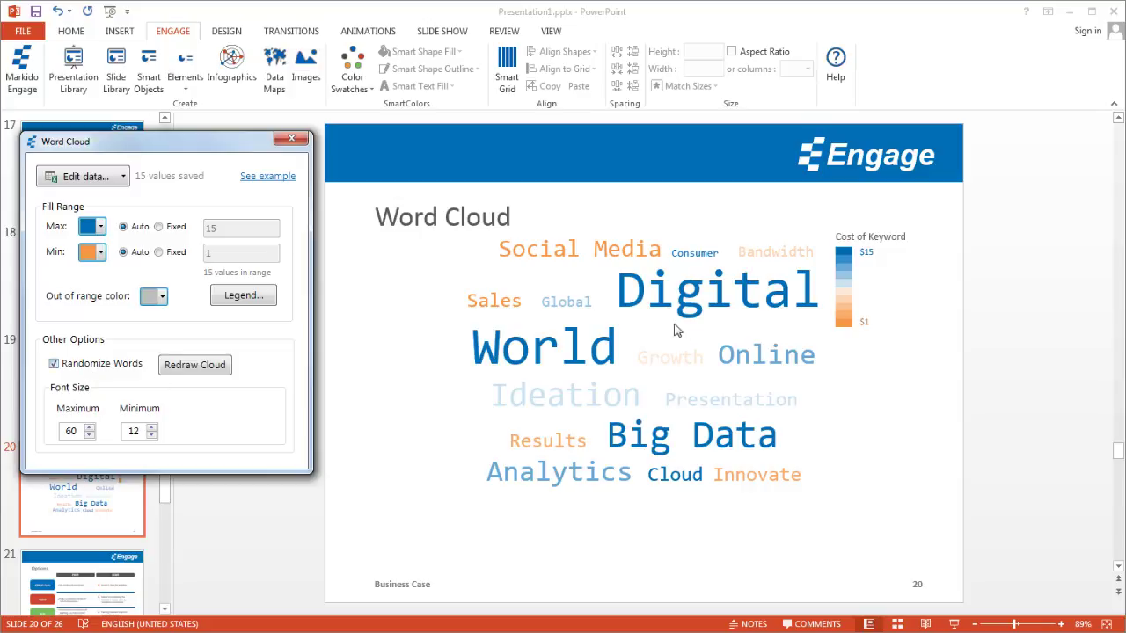
pyautogui.click(203, 372)
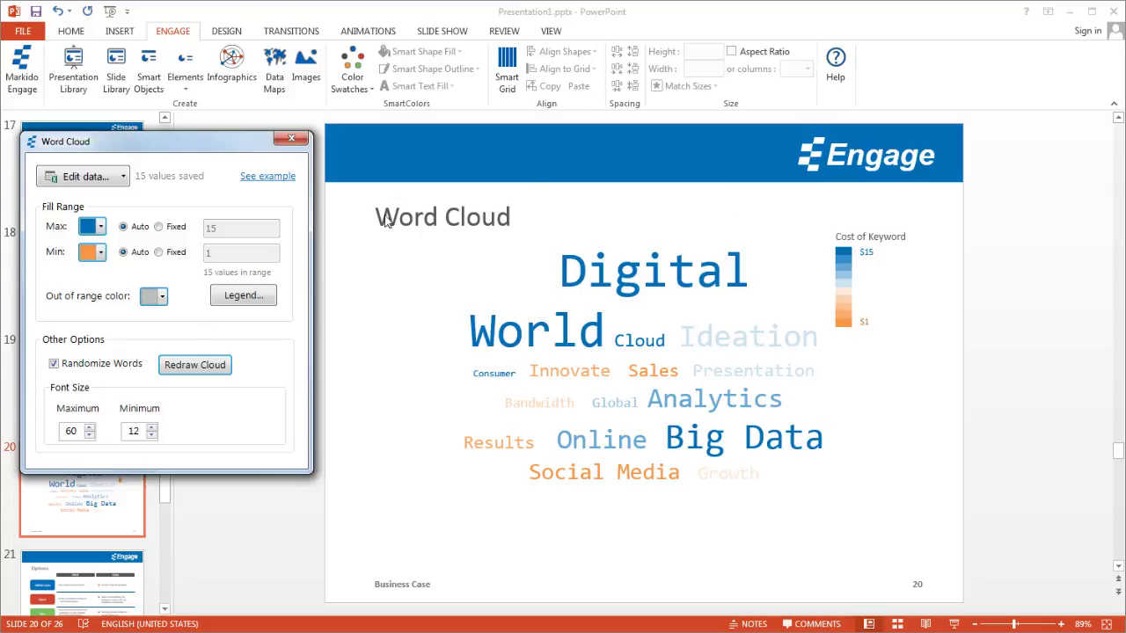
pyautogui.click(196, 368)
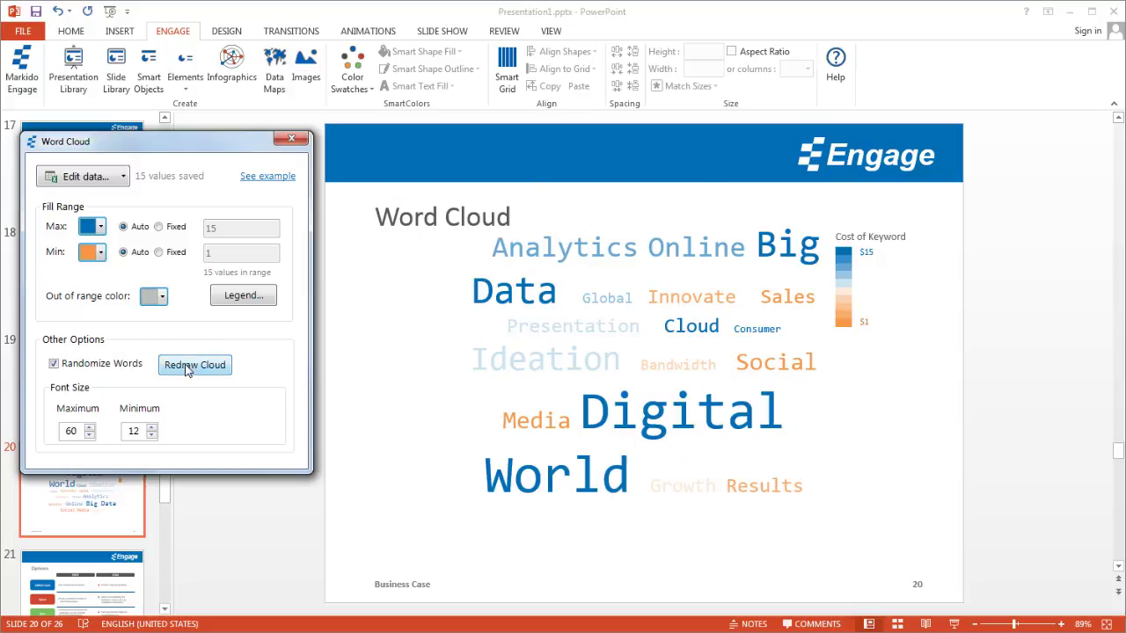
pyautogui.click(206, 368)
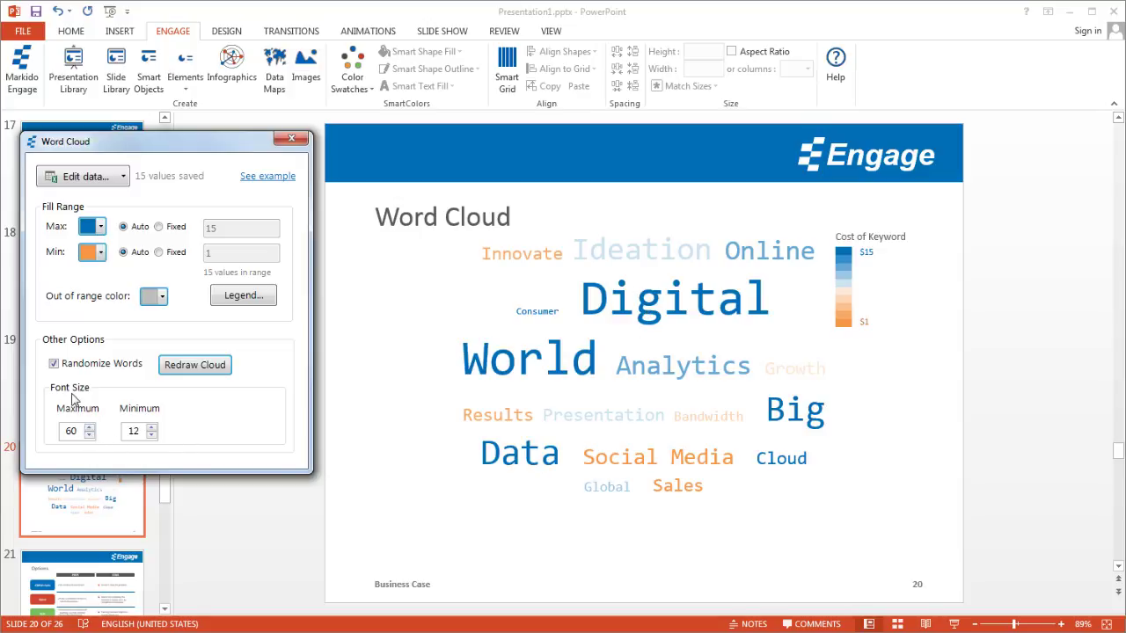
# Step: Set the font size range to 14 minimum and 80 maximum, then close the Word Cloud options
pyautogui.click(80, 433)
pyautogui.moveTo(79, 433); pyautogui.dragTo(51, 429)
pyautogui.click(142, 431)
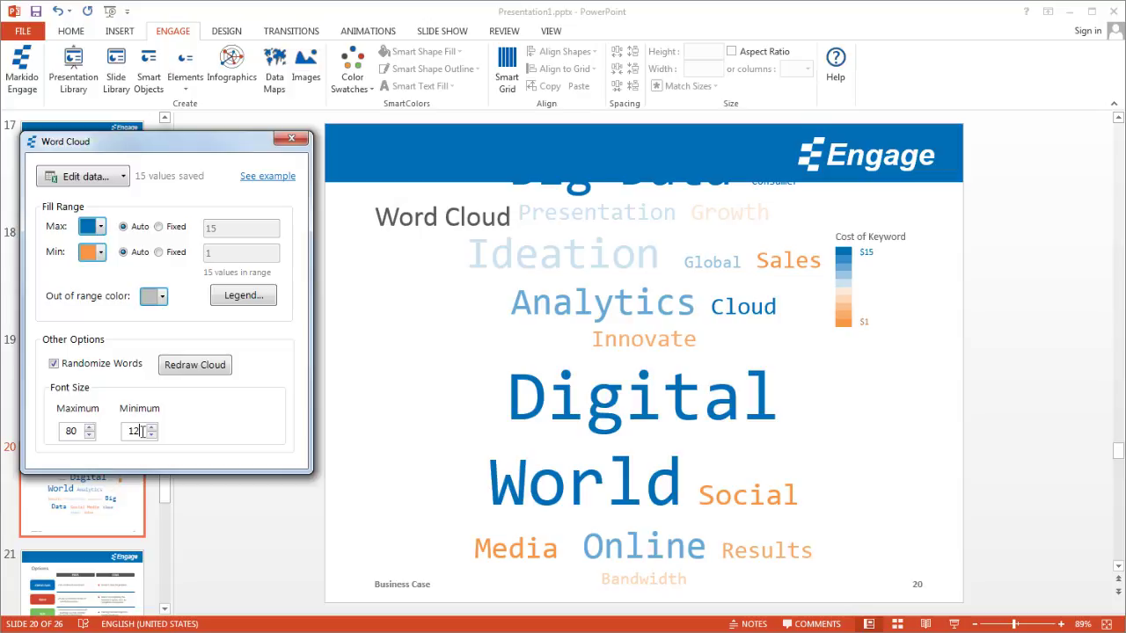
pyautogui.moveTo(142, 431); pyautogui.dragTo(118, 429)
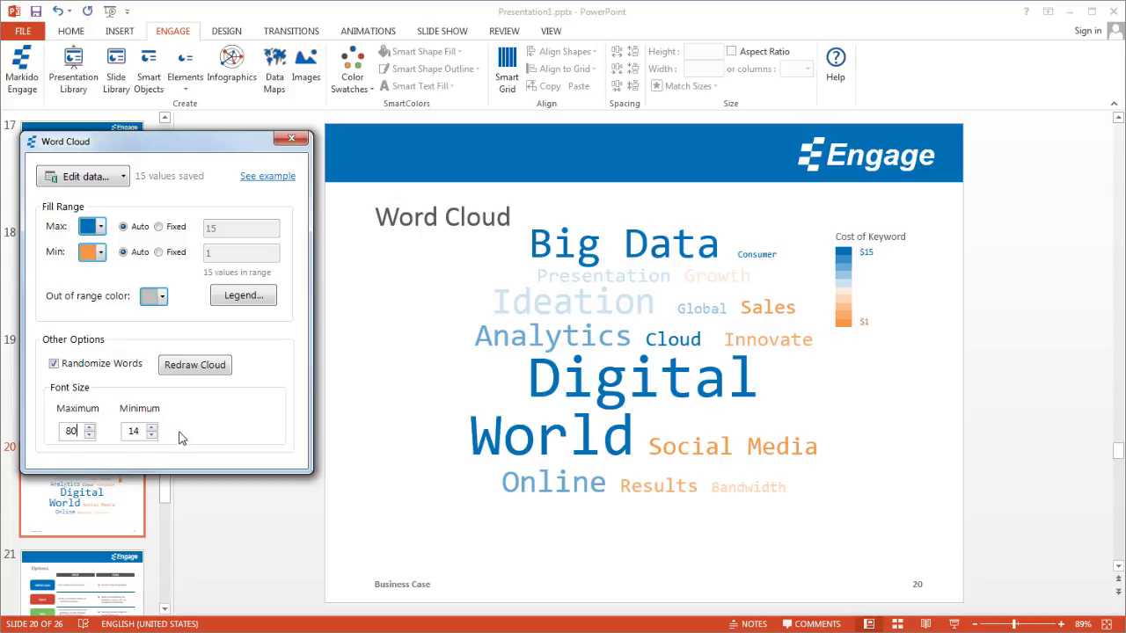
pyautogui.click(299, 145)
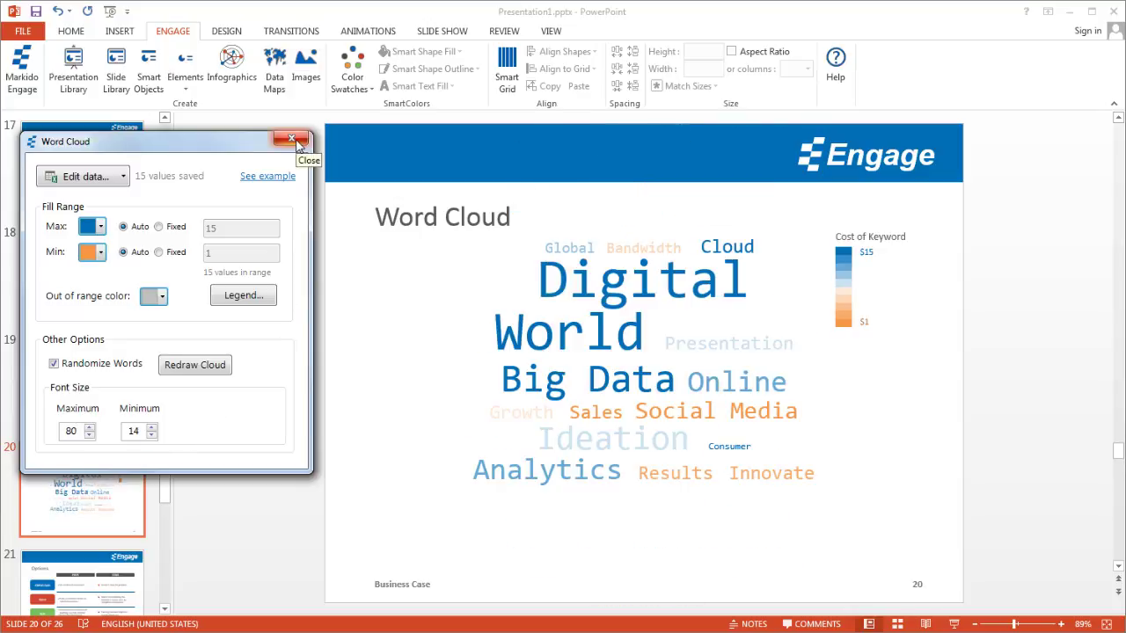
pyautogui.click(292, 139)
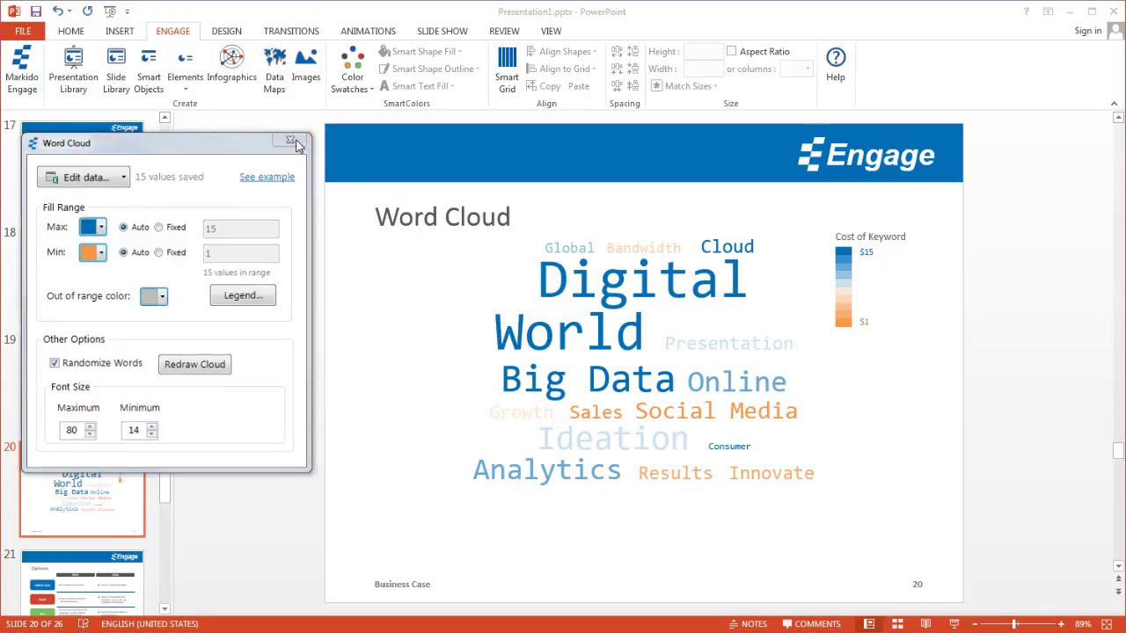
# Step: Show the Smart Grid and align the word cloud to grid column 1
pyautogui.click(534, 349)
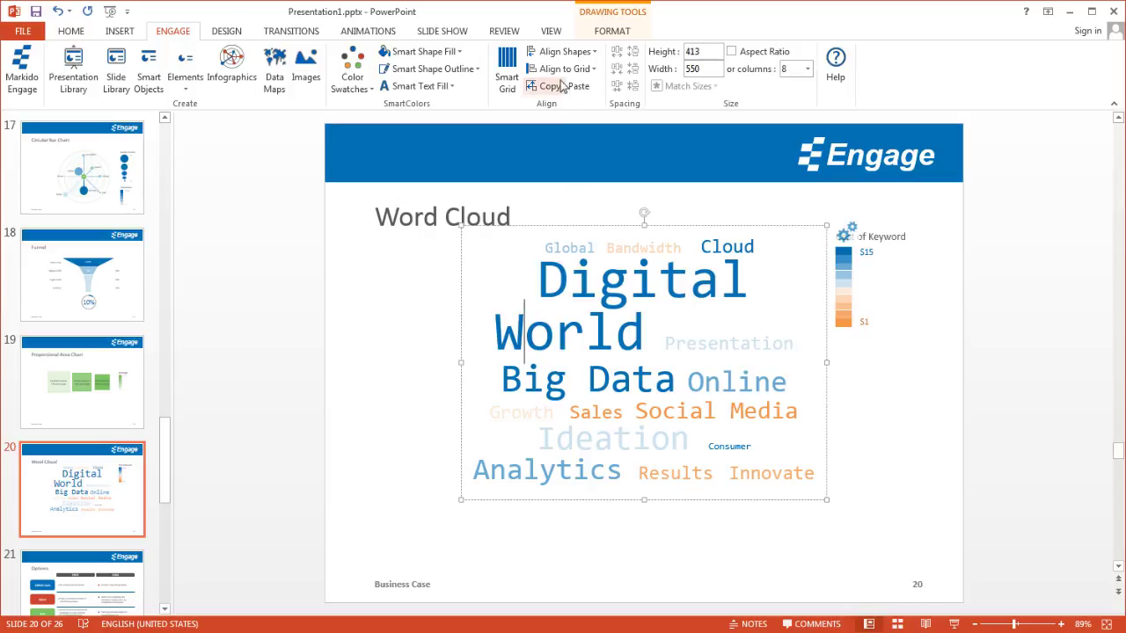
pyautogui.click(516, 68)
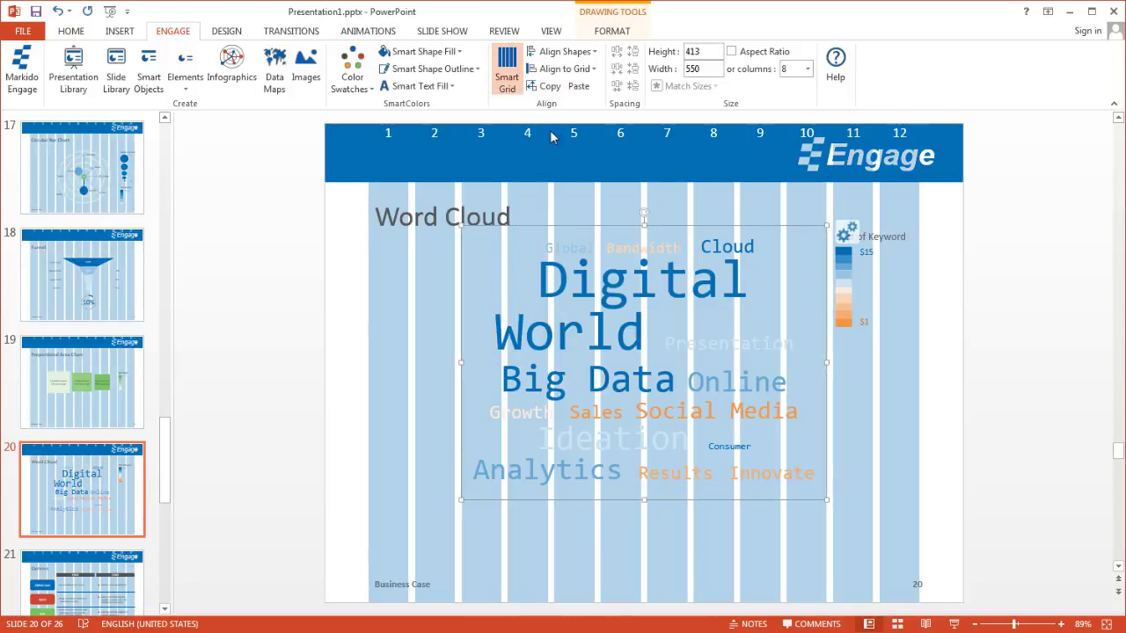
pyautogui.click(568, 77)
pyautogui.click(568, 88)
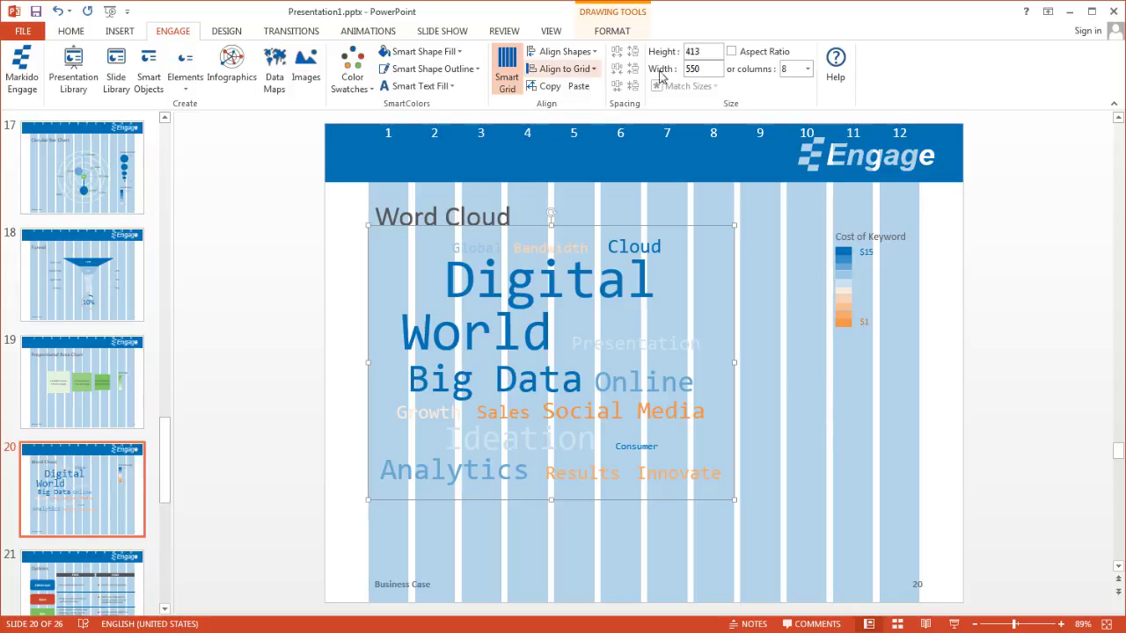
# Step: Widen the word cloud to 10 grid columns (690 wide), then hide the grid
pyautogui.click(807, 70)
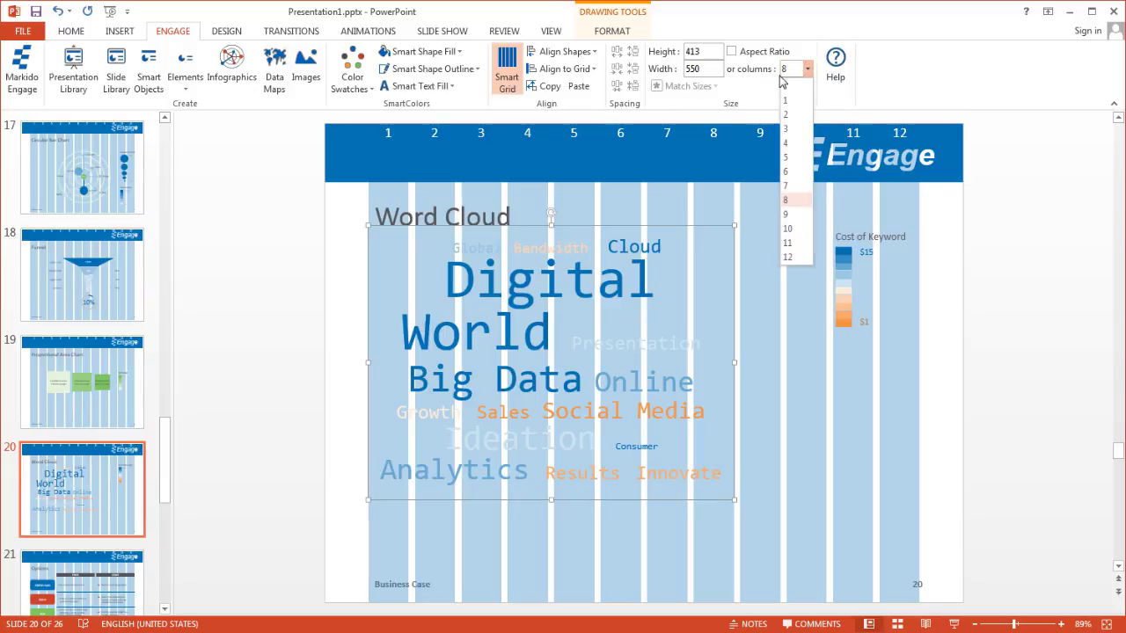
pyautogui.click(788, 228)
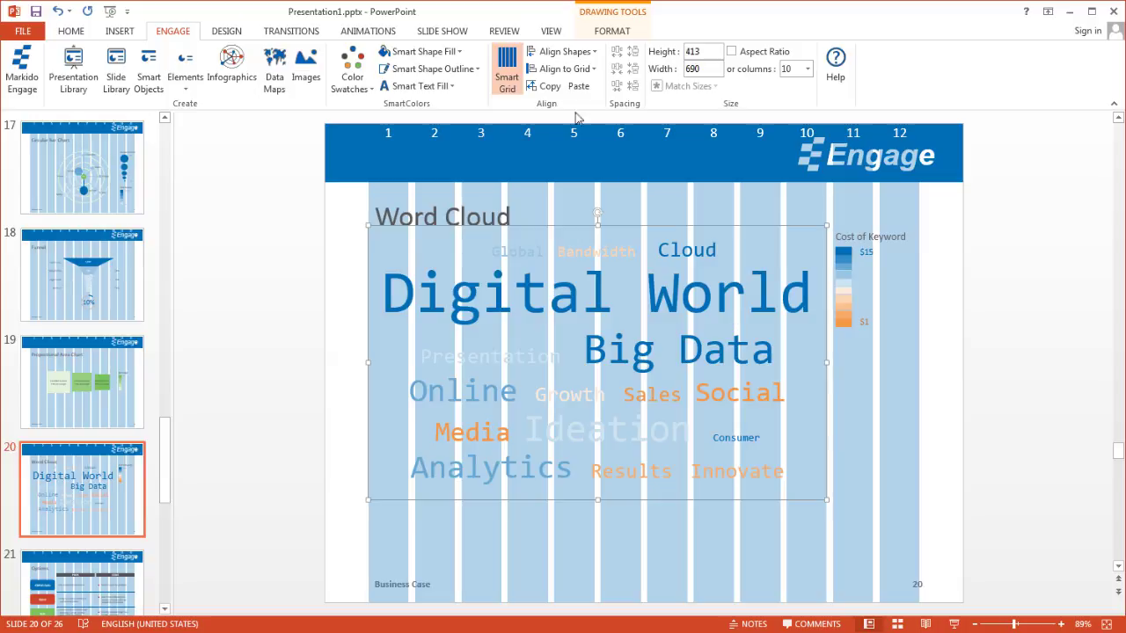
pyautogui.click(512, 75)
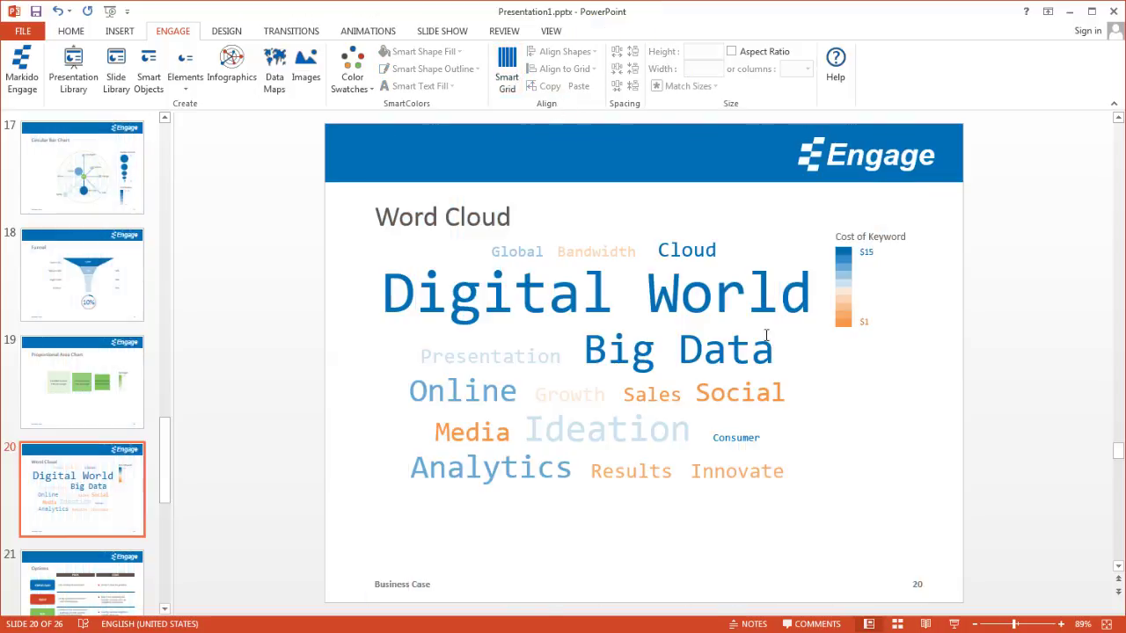